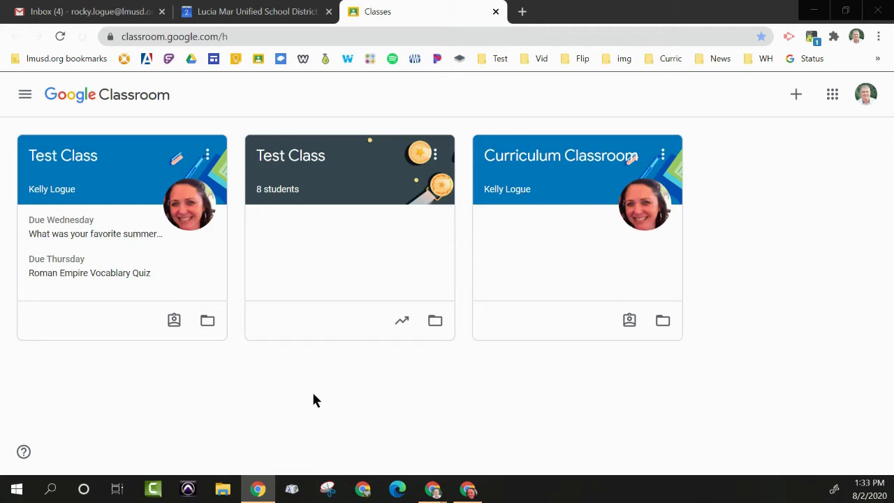
- View this week's Classroom calendar and check the details of the "What was your favorite summer memory" assignment
left_click(25, 102)
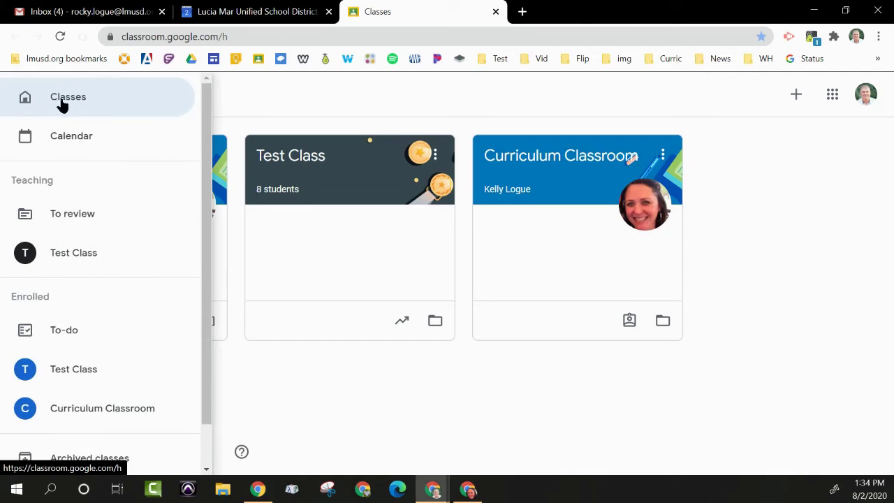
left_click(114, 100)
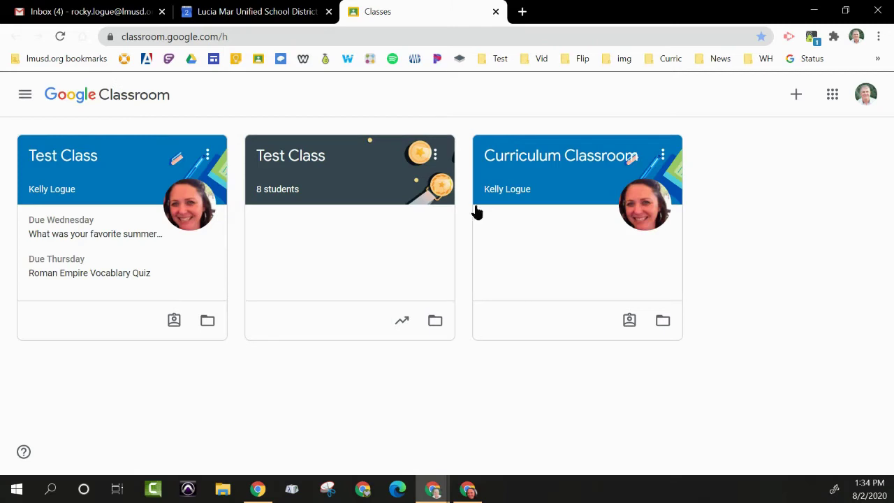
left_click(25, 100)
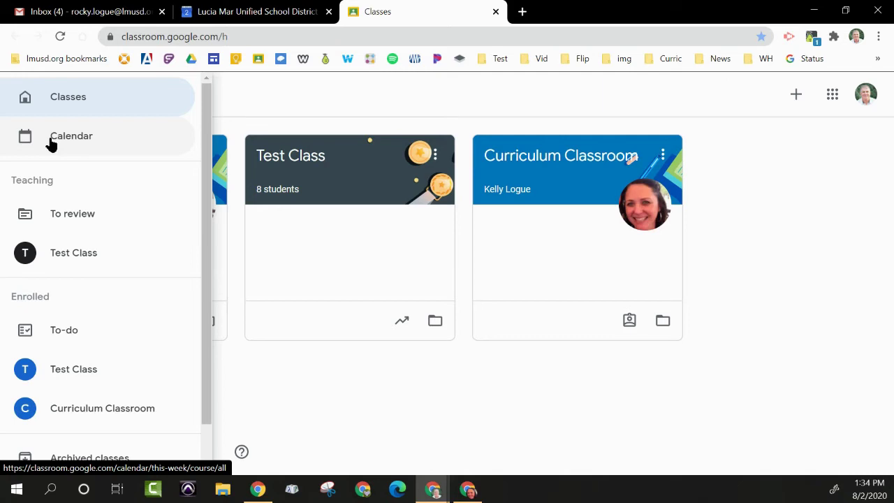
left_click(50, 143)
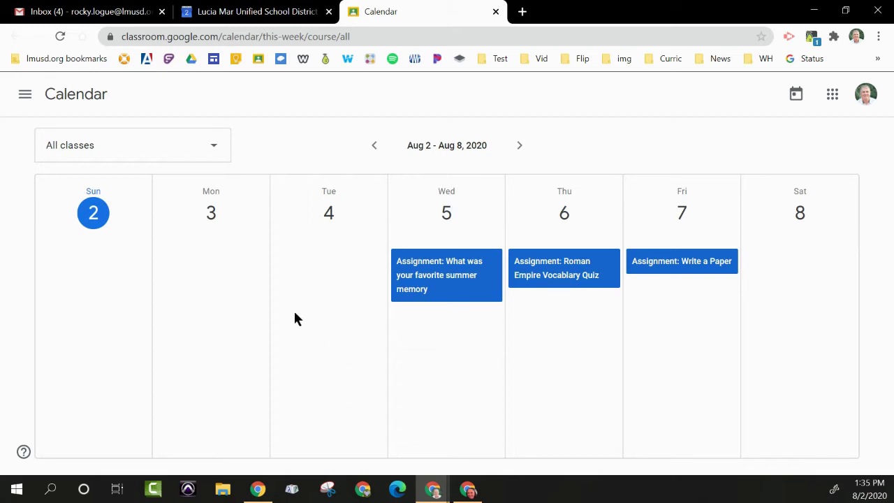
left_click(441, 278)
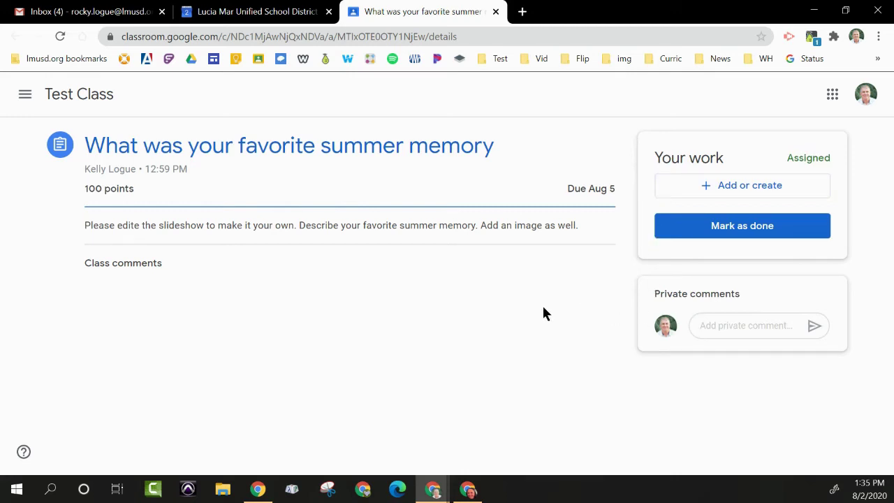
left_click(16, 38)
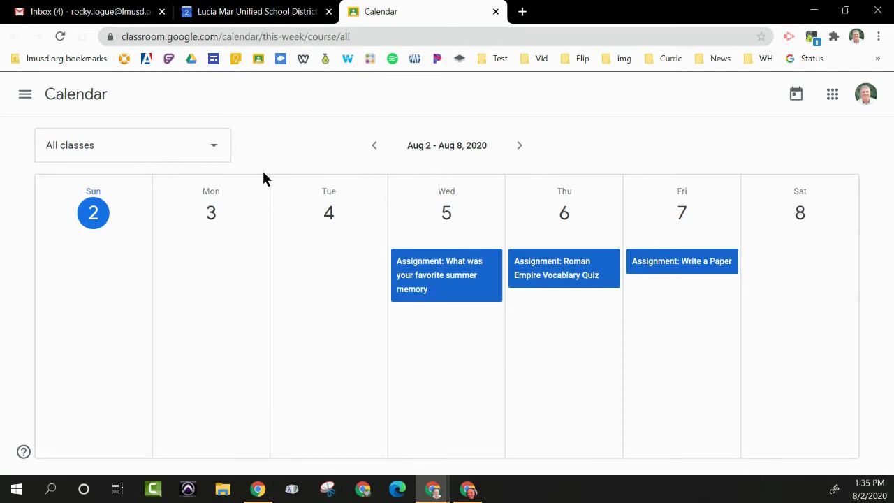
- Switch to Google Calendar and follow the assignment link in the August 6 Roman Empire Vocablary Quiz event
left_click(273, 16)
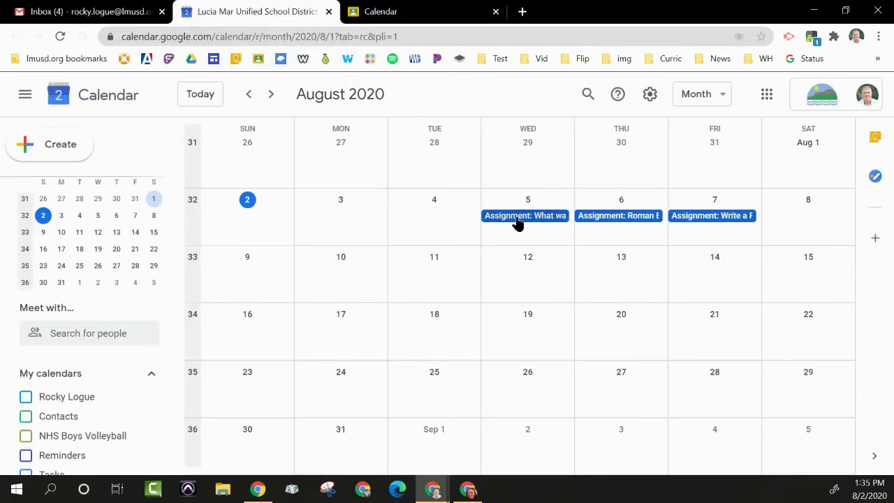
left_click(605, 216)
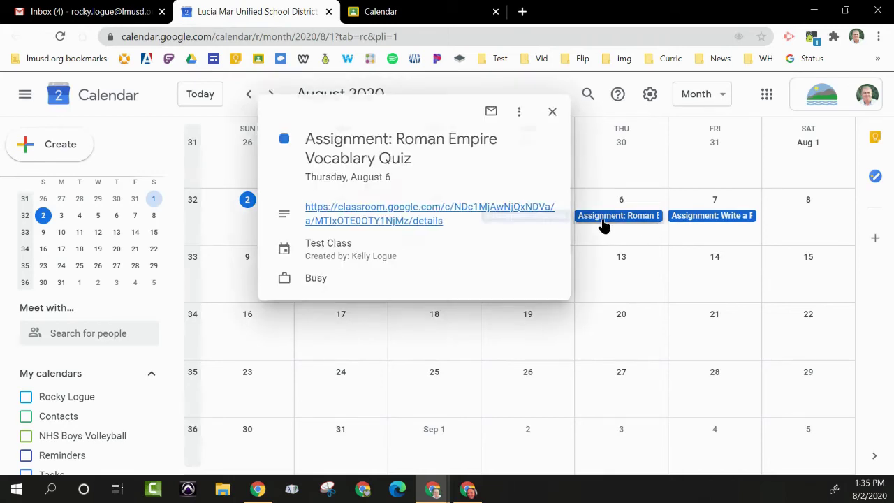
left_click(403, 215)
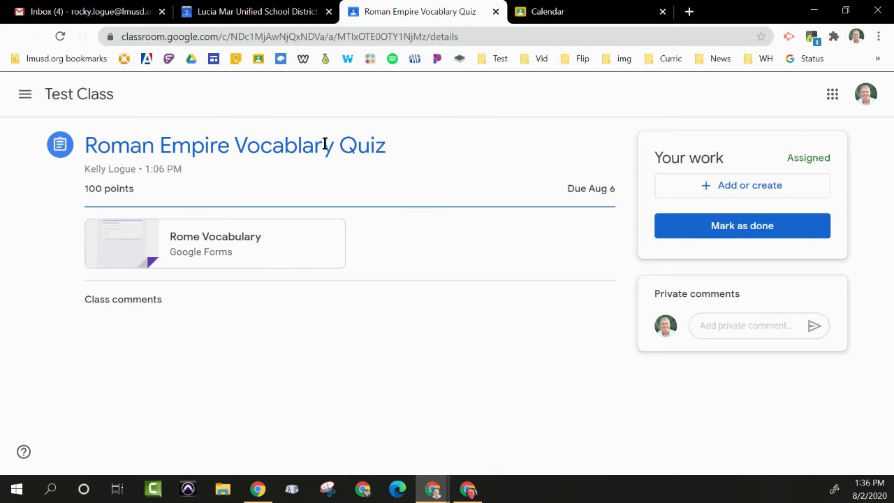
- Review the student To-do list for all classes and check which classes it can be filtered by
left_click(25, 95)
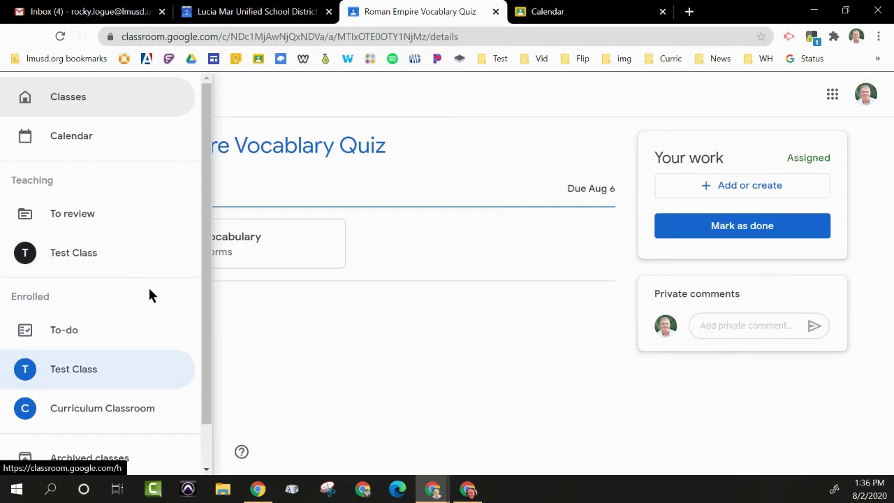
scroll(148, 293, "down", 1)
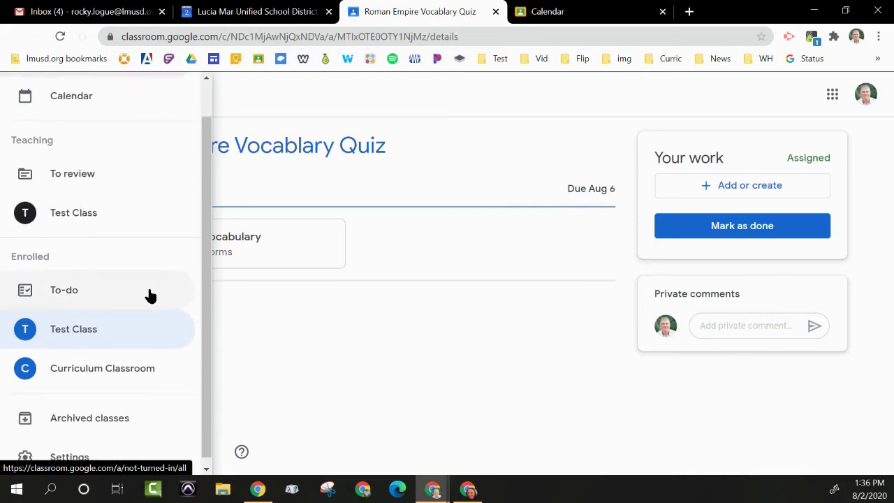
left_click(91, 292)
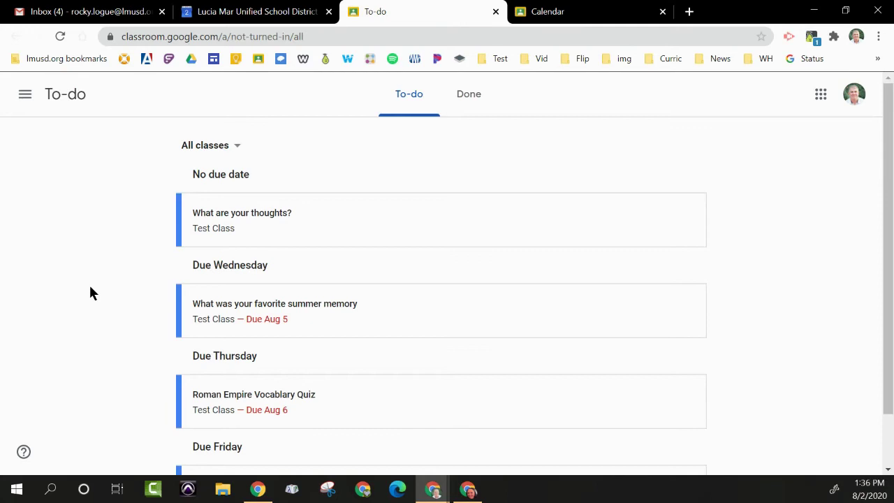
scroll(155, 318, "down", 1)
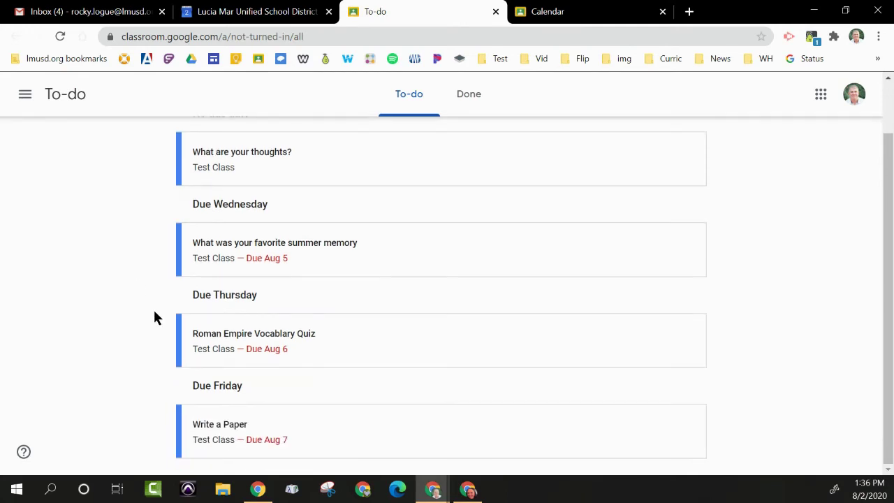
scroll(154, 315, "up", 1)
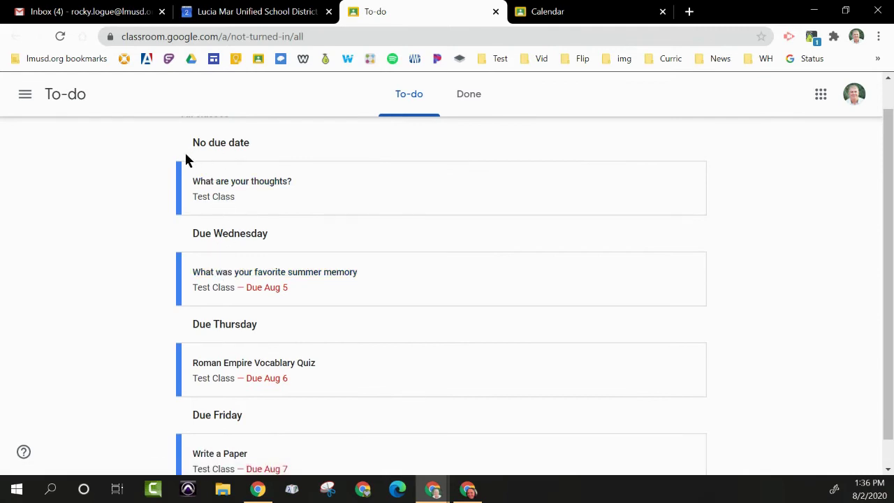
scroll(186, 161, "up", 1)
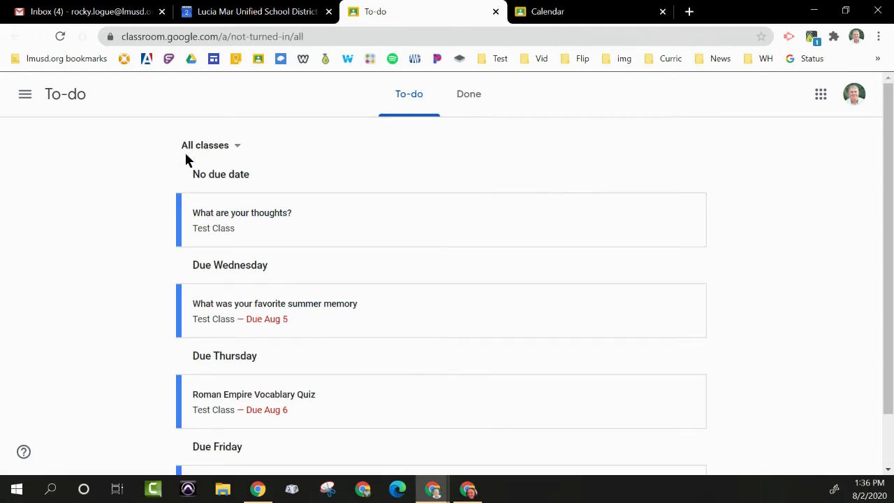
left_click(236, 148)
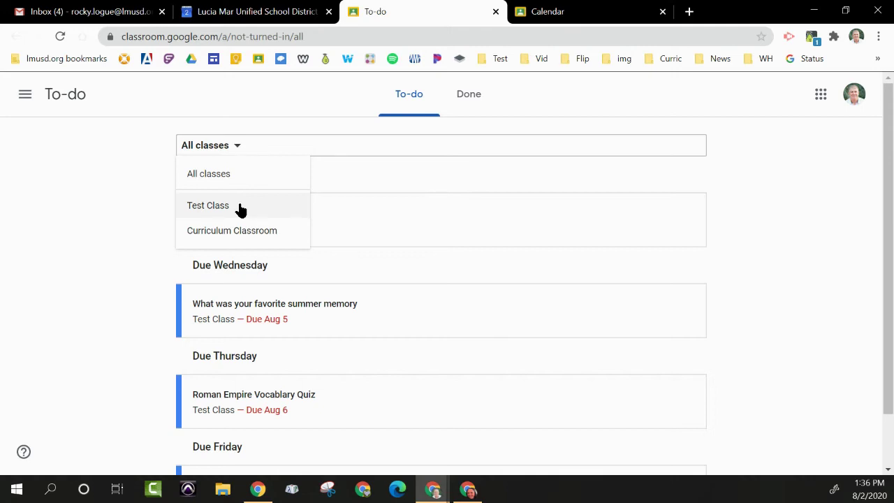
left_click(124, 213)
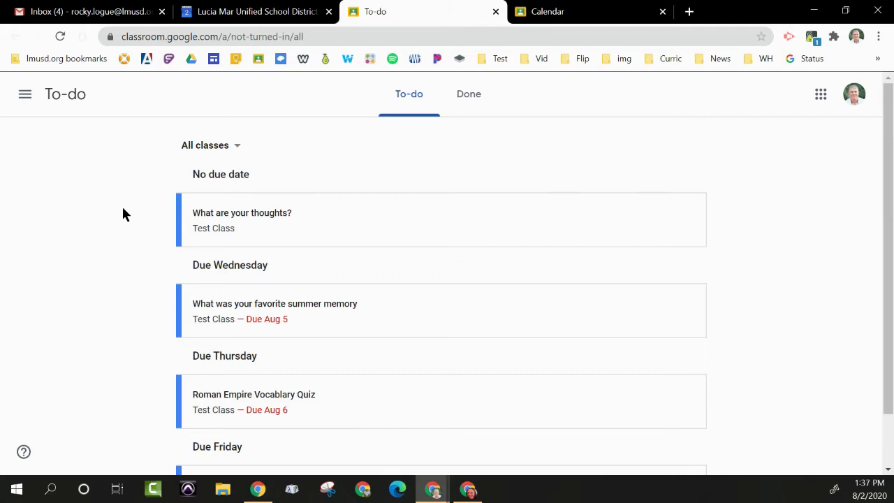
- Open the Classroom settings and review the notification options for email, comments, enrolled classes and classes taught
left_click(21, 97)
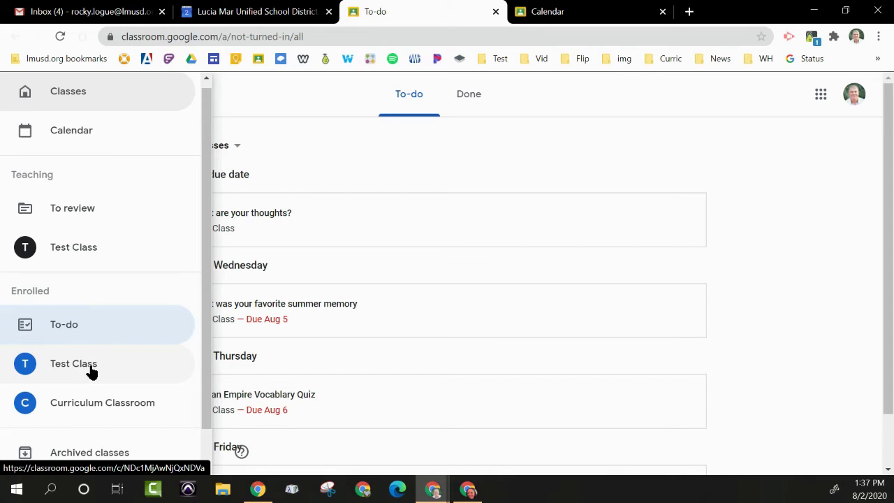
scroll(90, 372, "down", 1)
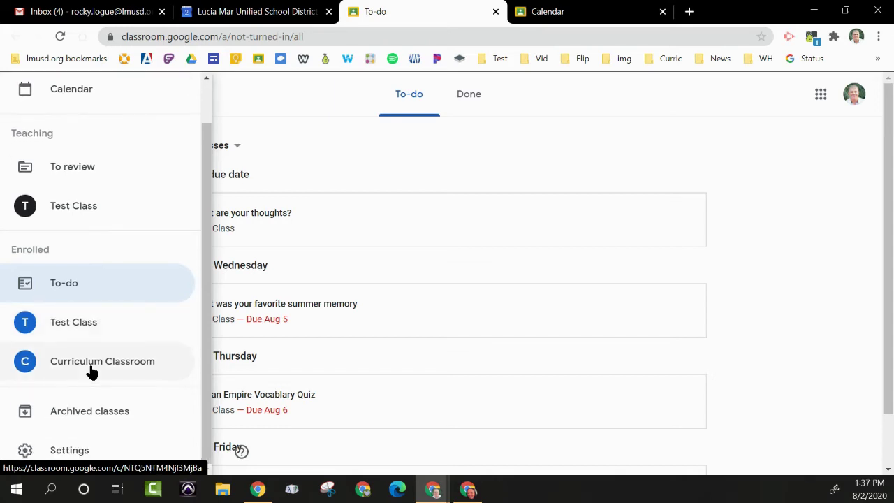
left_click(82, 454)
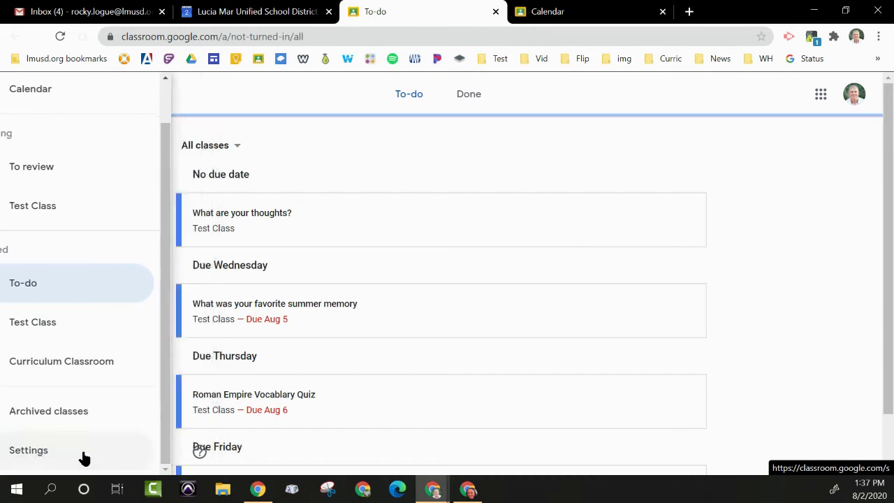
scroll(83, 452, "down", 1)
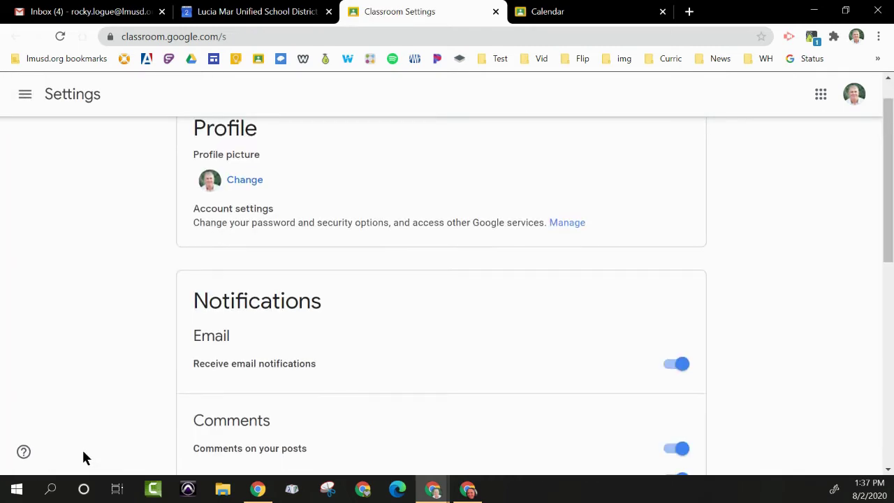
scroll(618, 323, "down", 1)
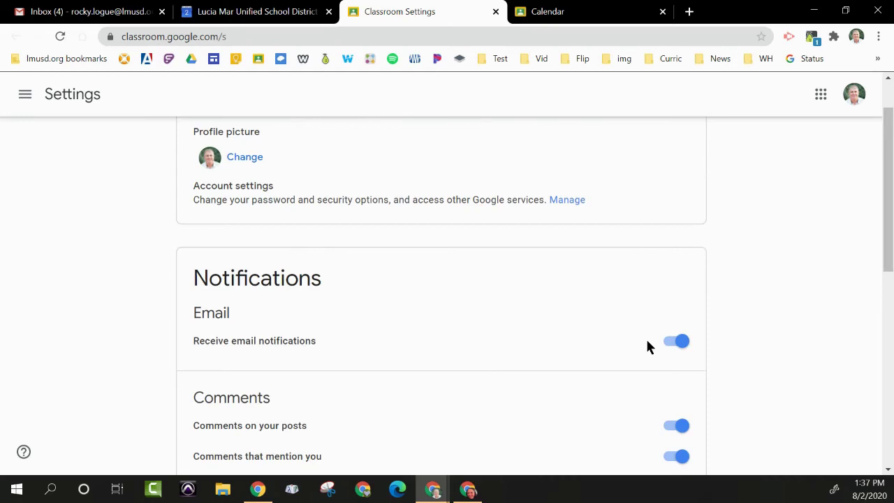
scroll(647, 342, "down", 3)
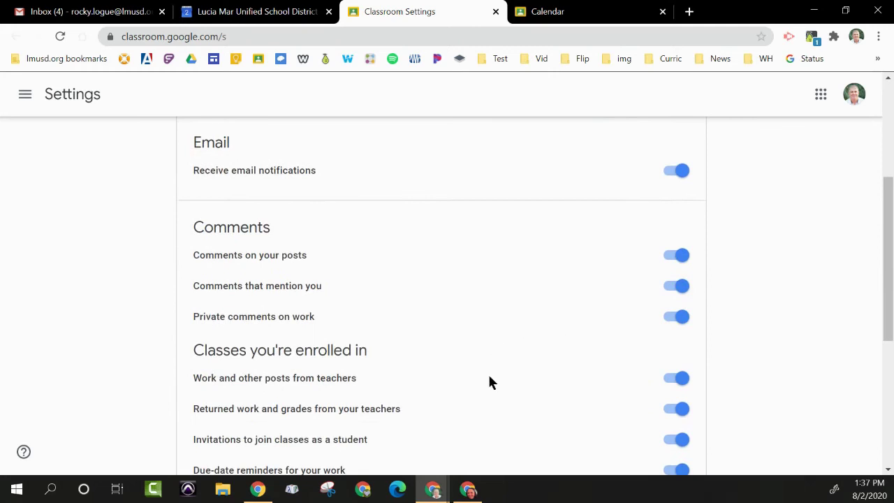
scroll(489, 380, "down", 2)
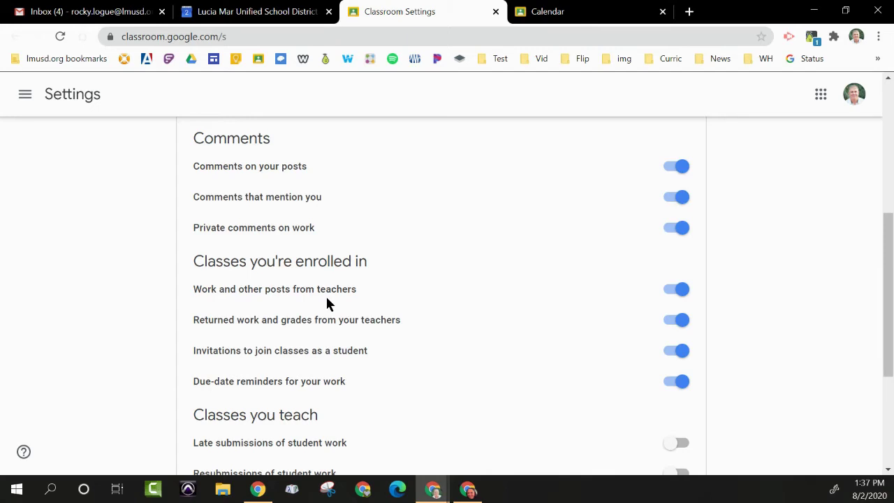
scroll(326, 304, "down", 1)
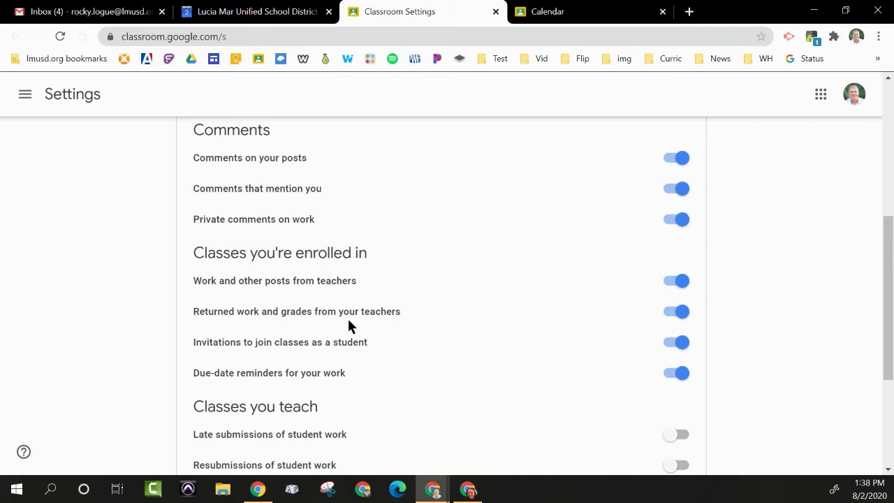
scroll(348, 321, "down", 1)
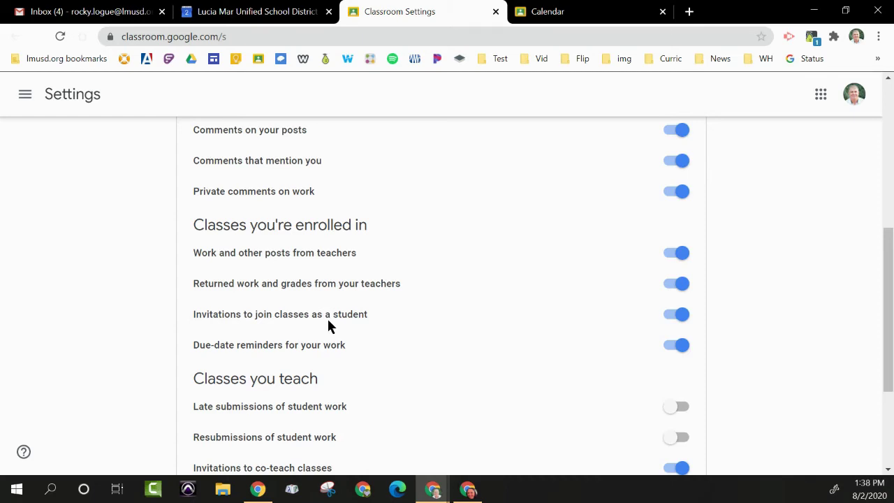
scroll(327, 317, "down", 1)
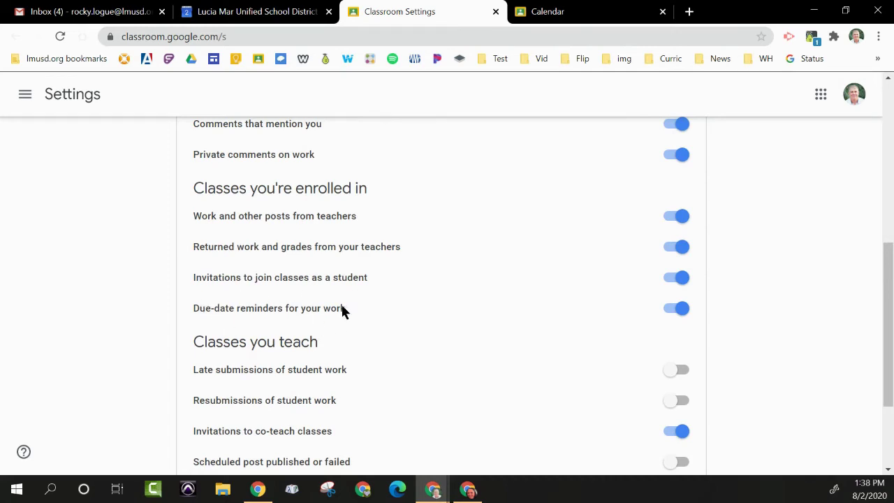
scroll(342, 311, "down", 2)
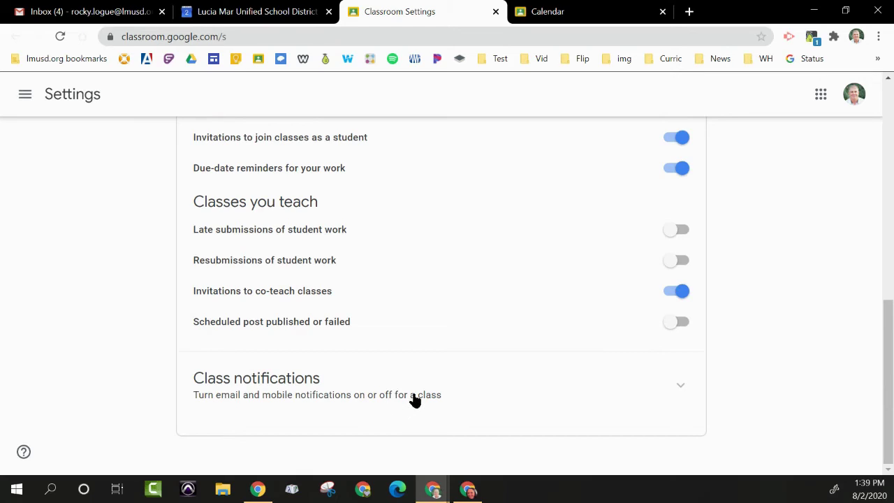
- Expand the class notifications section and review the email and mobile notification setting of each class
left_click(681, 387)
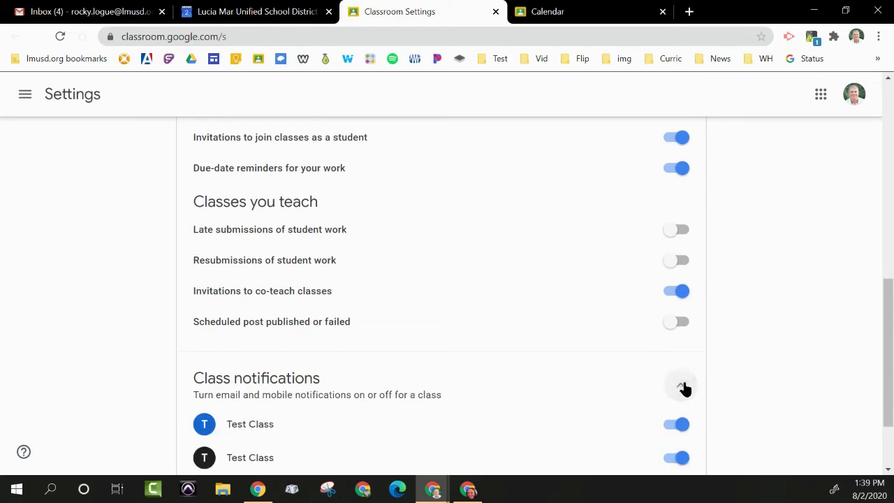
scroll(549, 423, "down", 2)
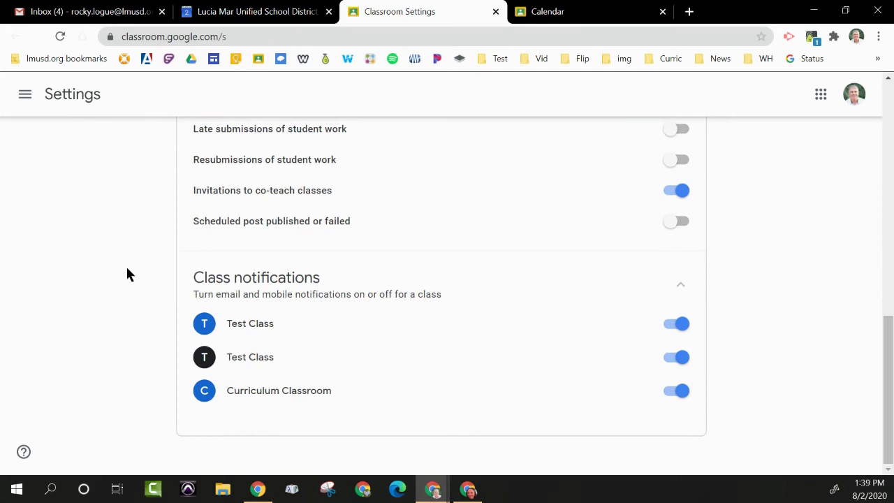
scroll(127, 273, "up", 4)
scroll(127, 273, "up", 2)
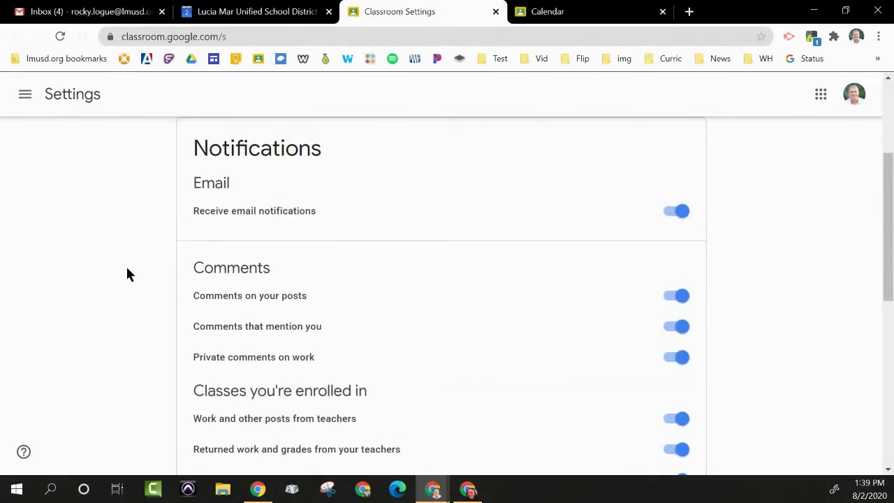
scroll(127, 274, "up", 3)
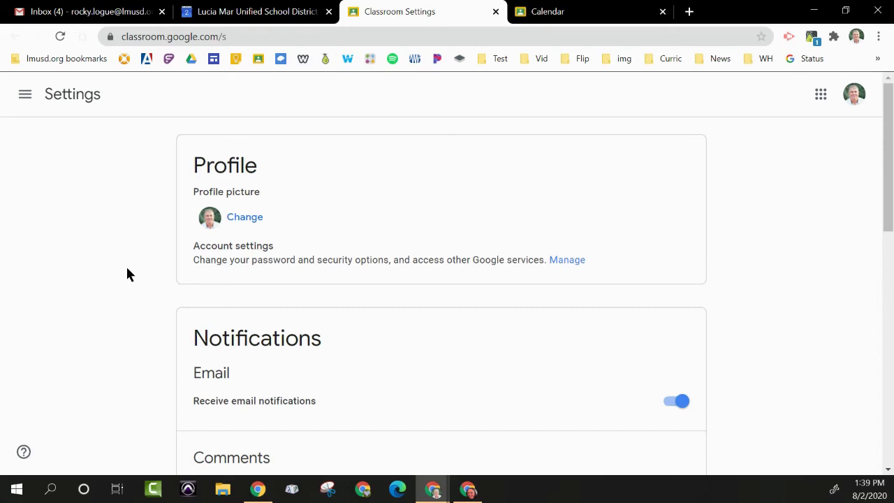
- Return to the overview of all classes and open the Test Class in which the account is enrolled as a student
left_click(25, 98)
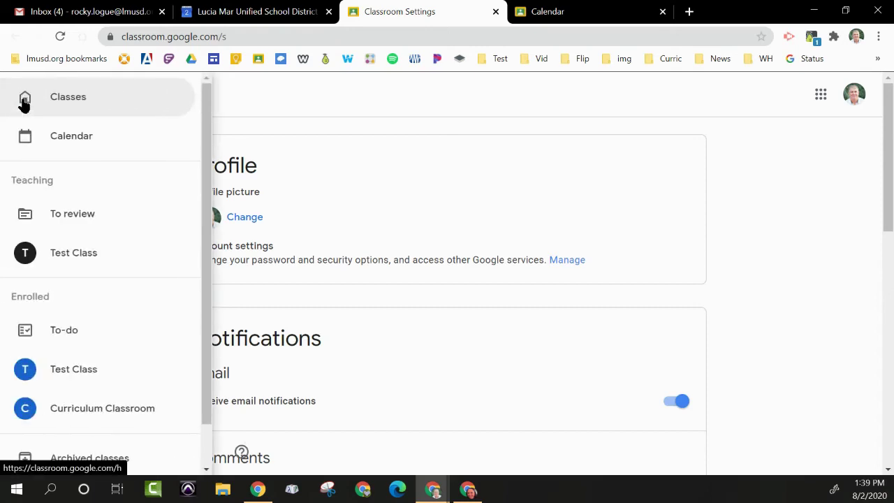
left_click(24, 101)
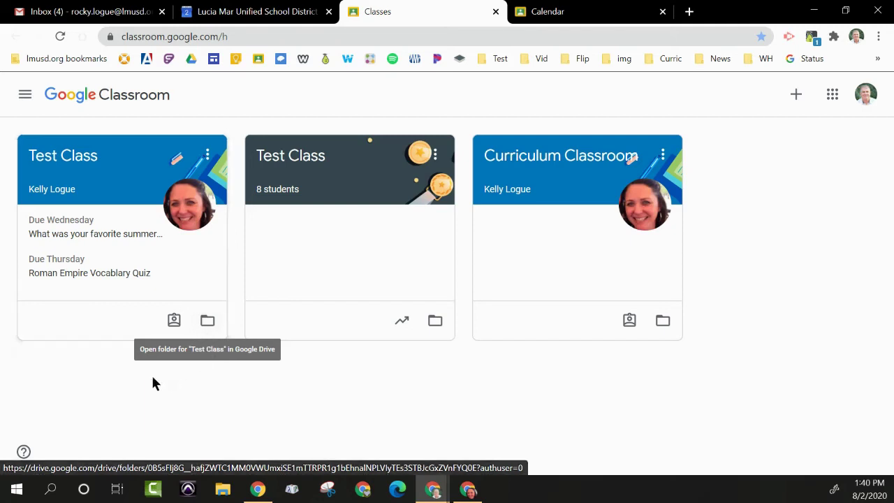
left_click(85, 163)
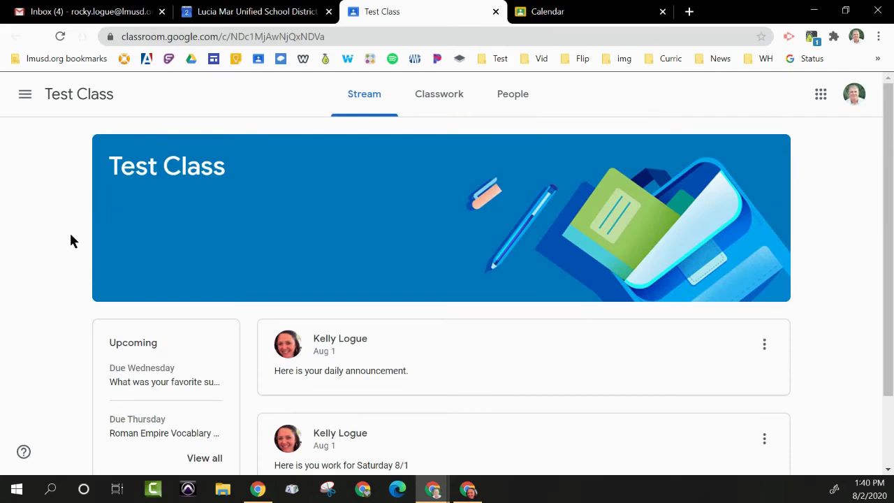
- Review the announcements and upcoming work in the Test Class stream, and check the teachers listed on the People page
scroll(71, 236, "down", 1)
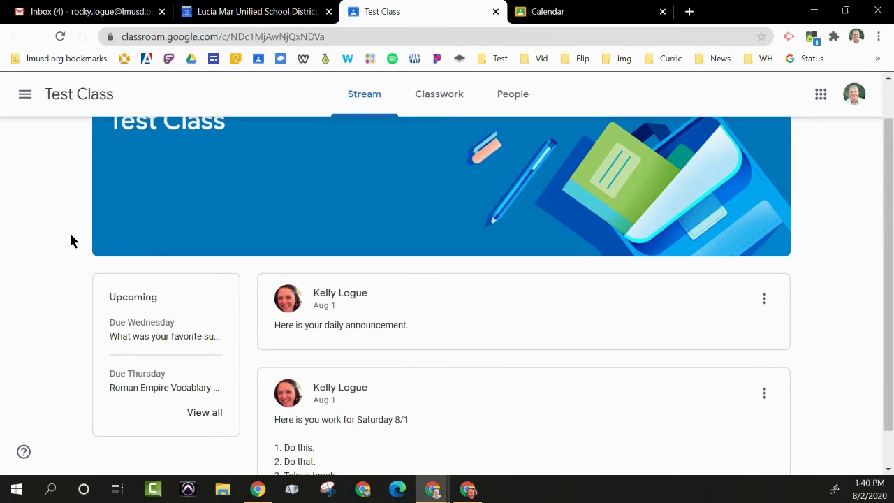
scroll(71, 235, "down", 1)
scroll(71, 235, "up", 2)
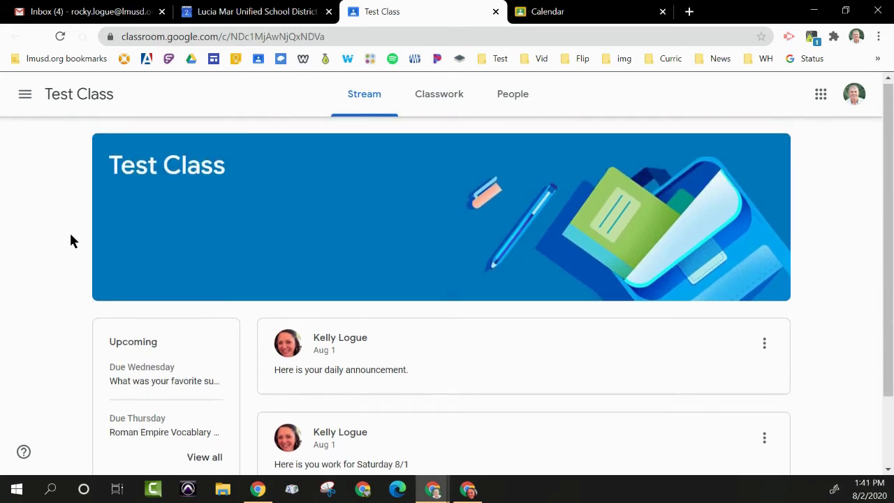
scroll(70, 241, "down", 1)
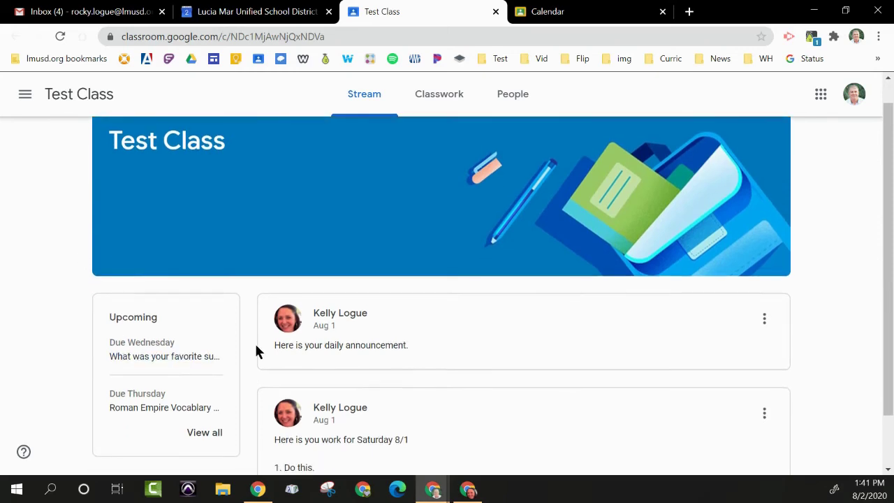
scroll(255, 341, "down", 2)
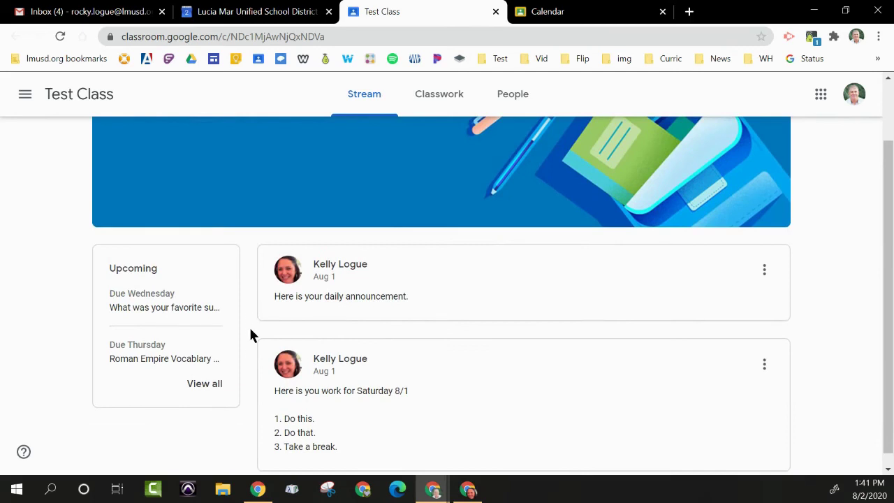
scroll(250, 325, "down", 1)
scroll(251, 325, "up", 2)
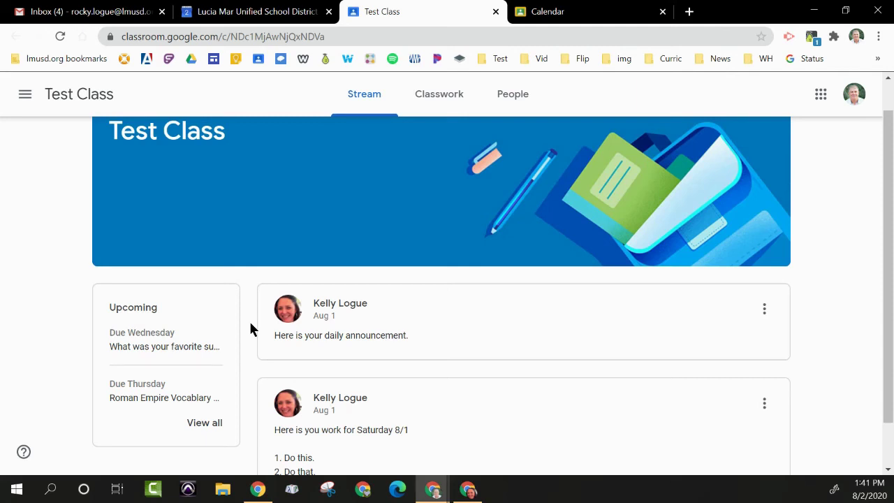
scroll(250, 328, "down", 1)
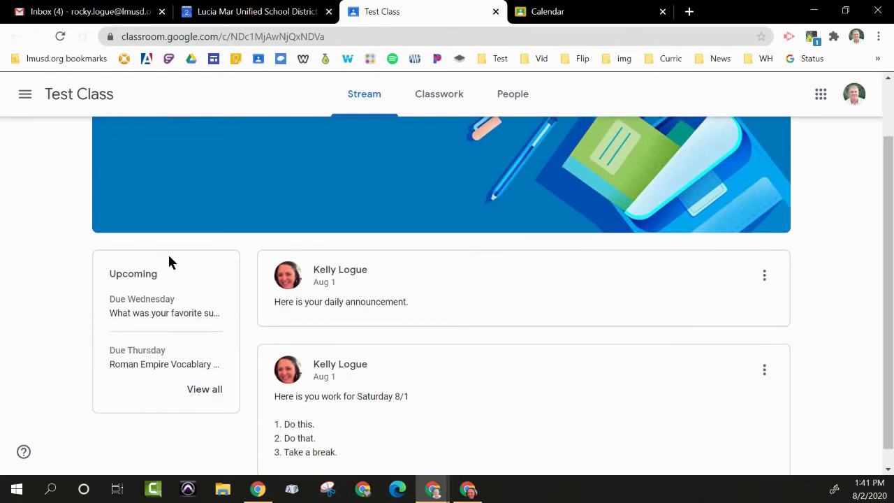
scroll(258, 353, "down", 1)
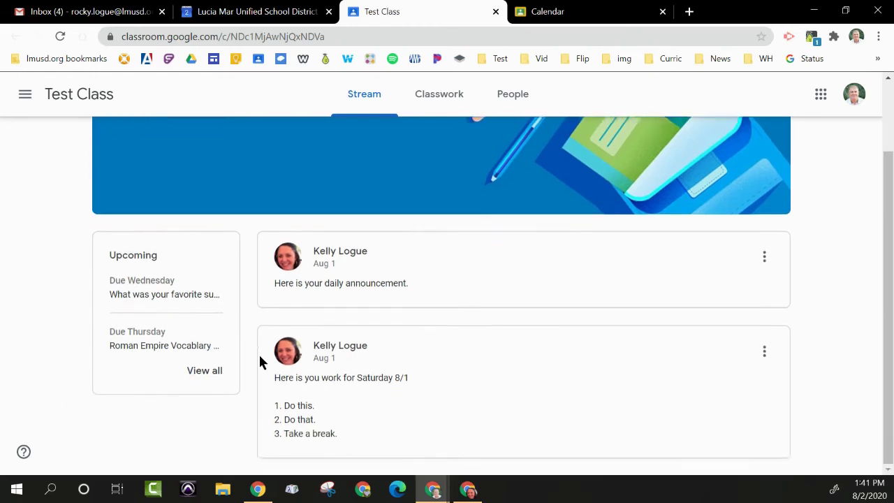
scroll(259, 353, "up", 2)
scroll(259, 358, "up", 1)
scroll(248, 337, "up", 1)
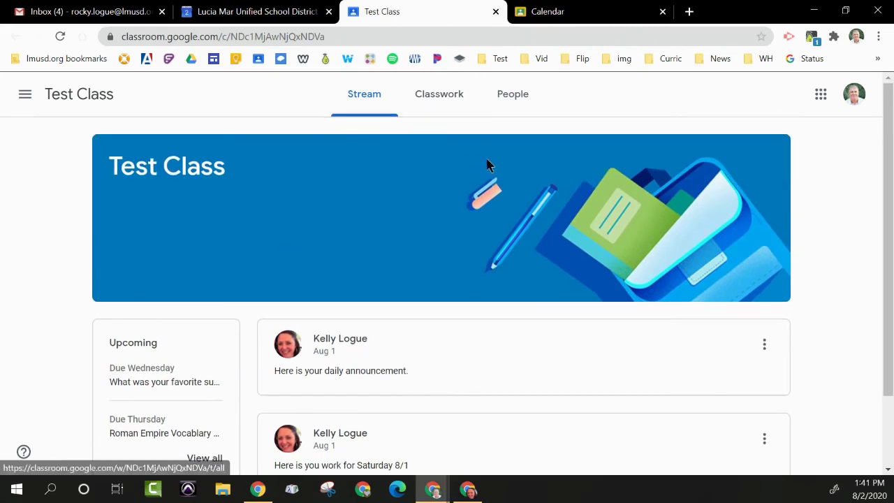
left_click(513, 109)
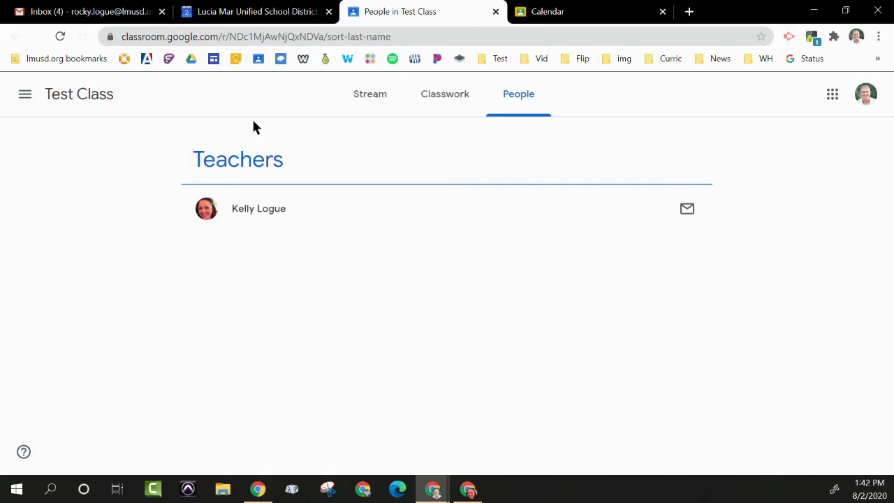
- Open the student's own work from the Classwork page and view it filtered by Assigned, Returned, Missing and All
left_click(438, 105)
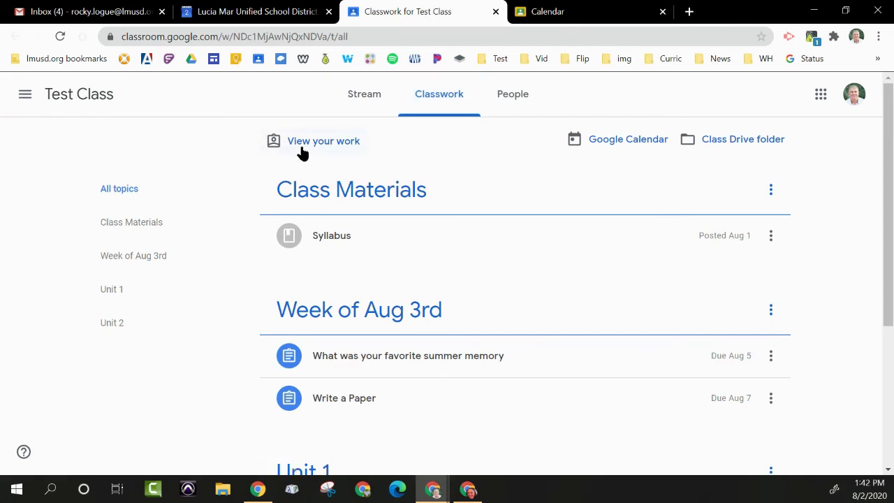
left_click(334, 146)
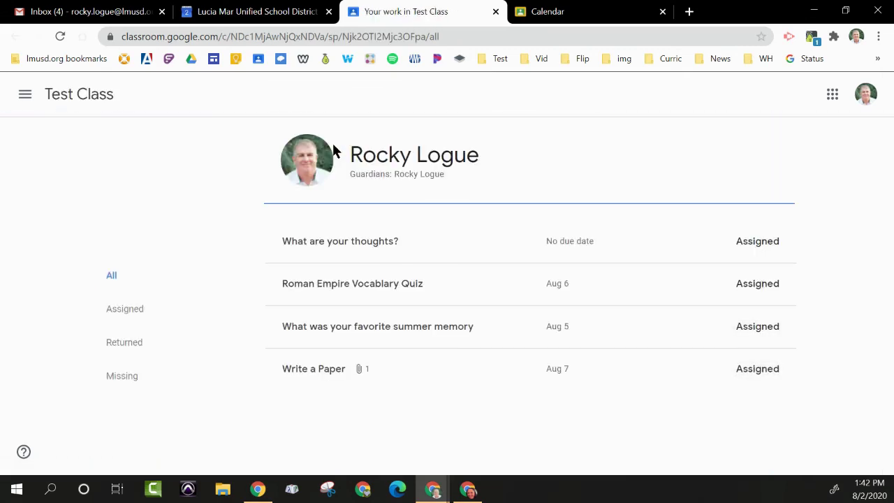
left_click(110, 315)
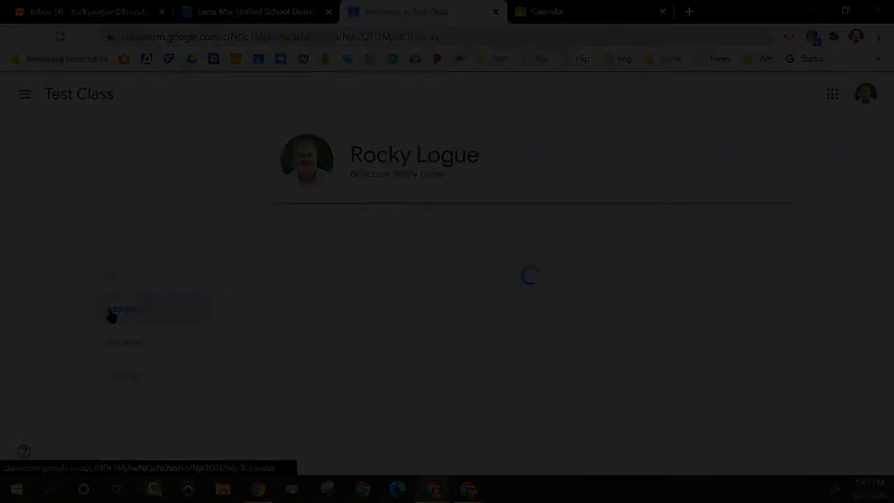
left_click(127, 346)
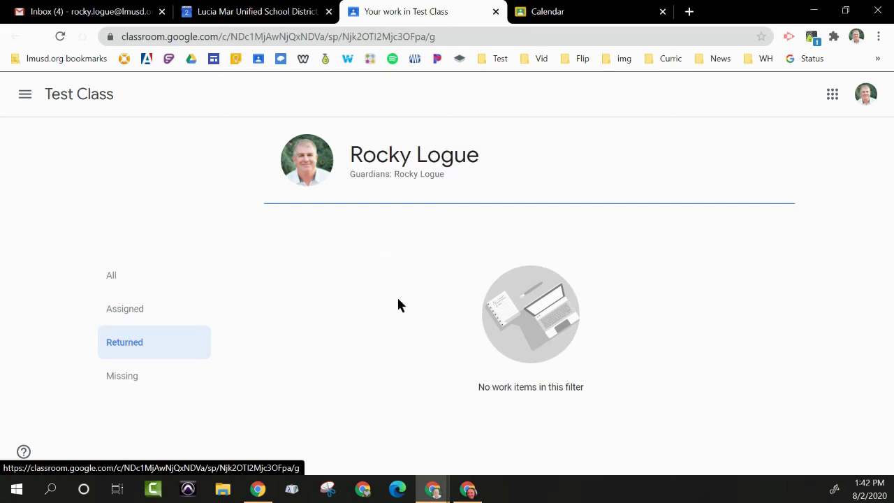
left_click(131, 383)
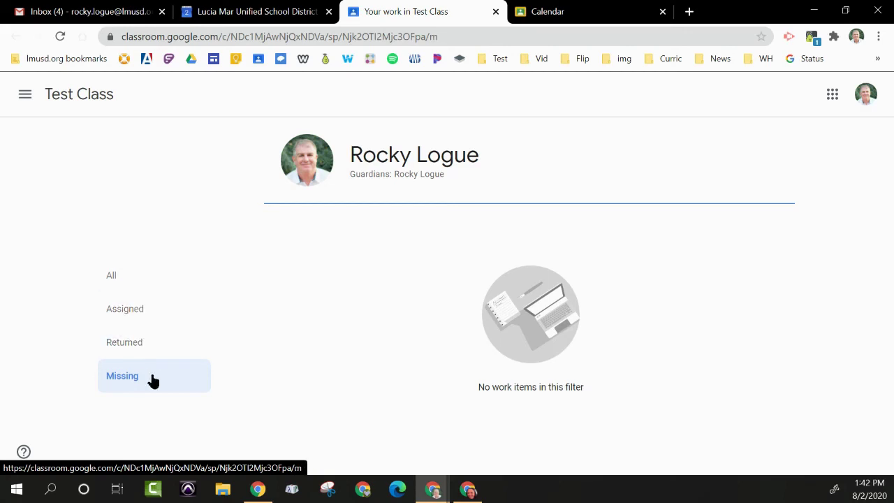
left_click(135, 286)
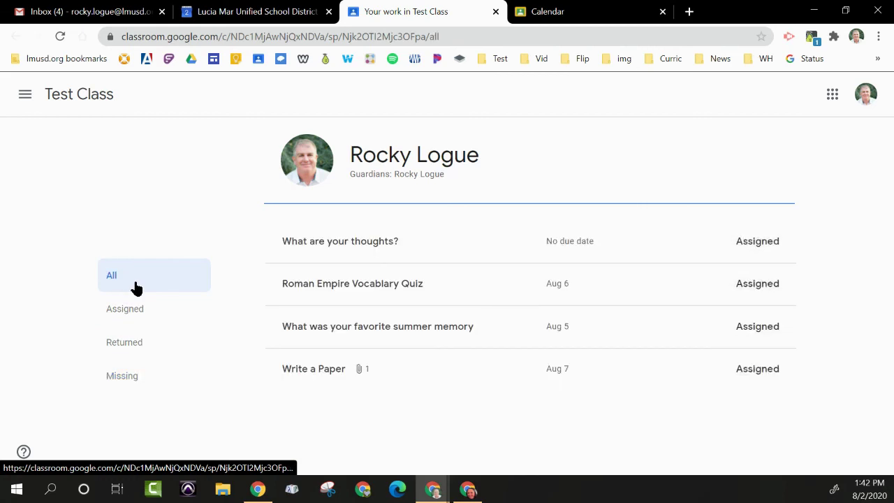
- Return to the Test Class and examine the materials and assignments under every topic on its Classwork page
left_click(104, 99)
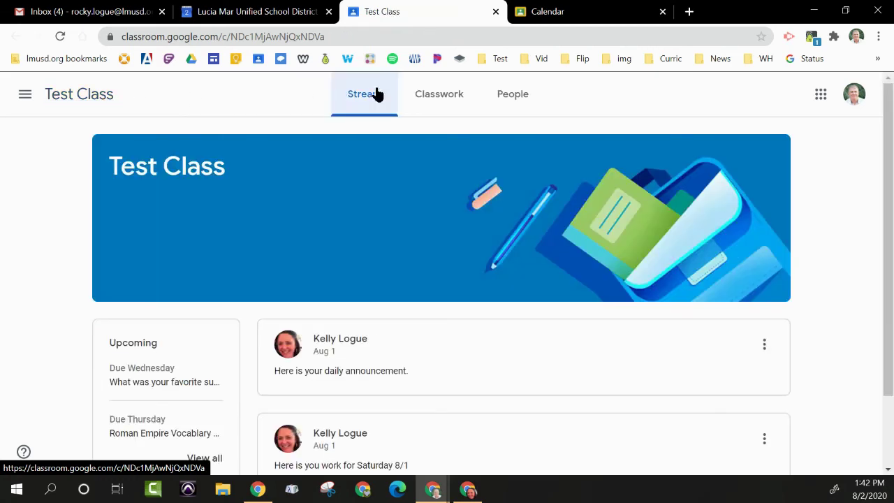
left_click(419, 101)
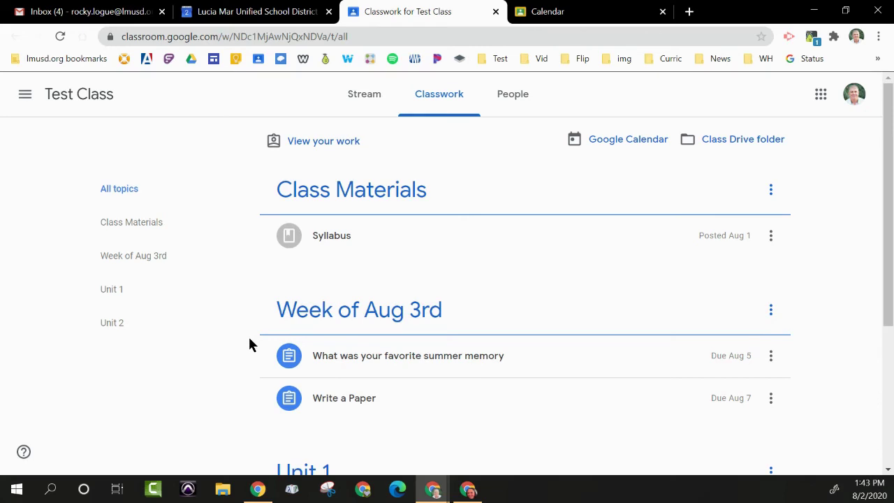
scroll(249, 340, "down", 2)
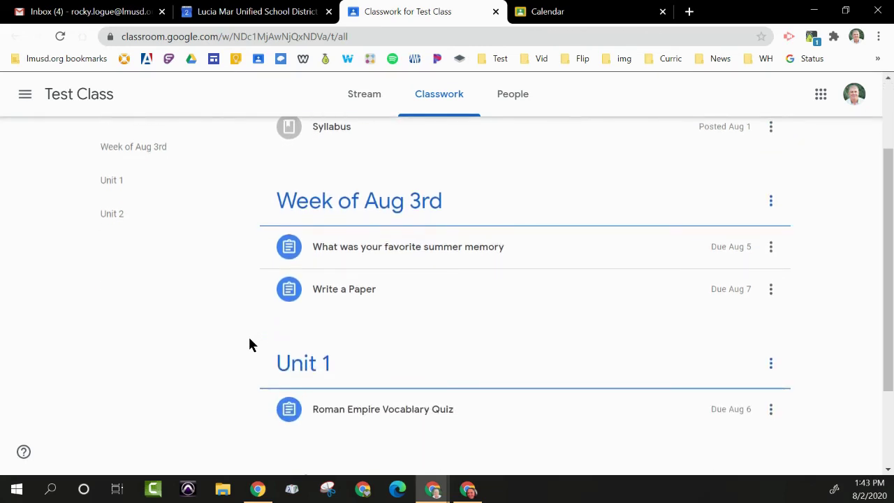
scroll(249, 345, "down", 3)
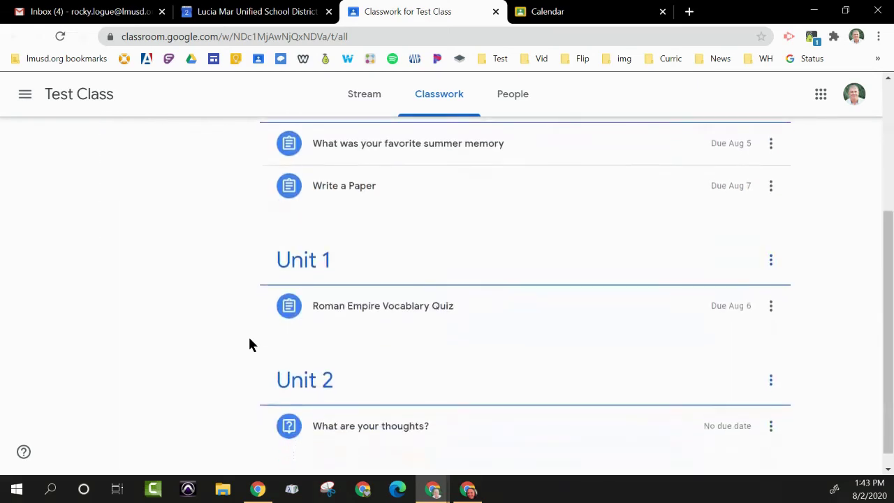
scroll(249, 344, "up", 3)
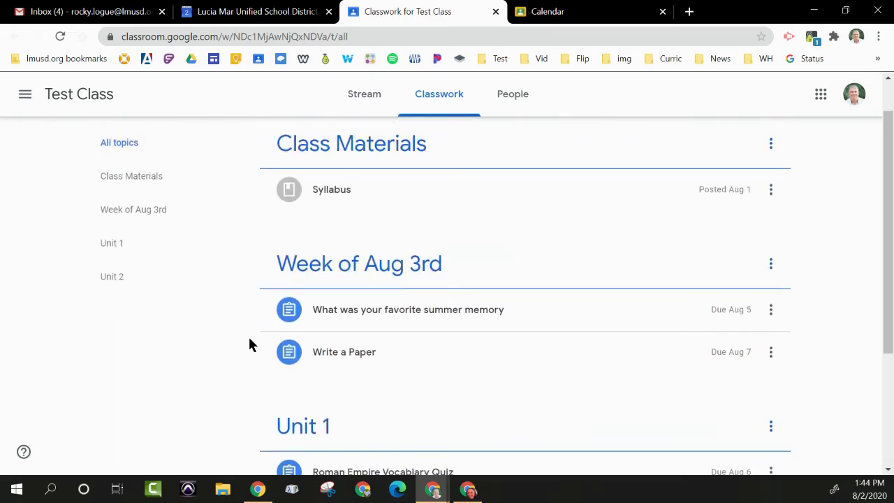
scroll(249, 344, "up", 1)
scroll(249, 344, "down", 1)
scroll(250, 344, "up", 1)
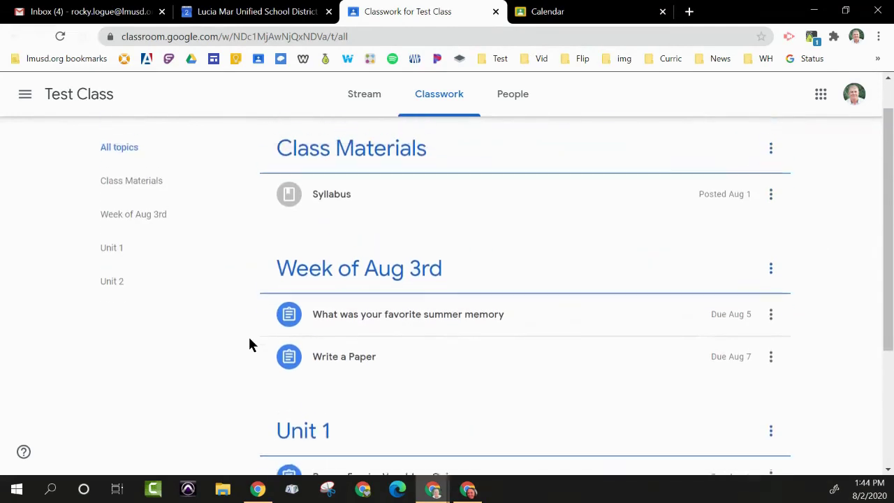
scroll(250, 344, "up", 1)
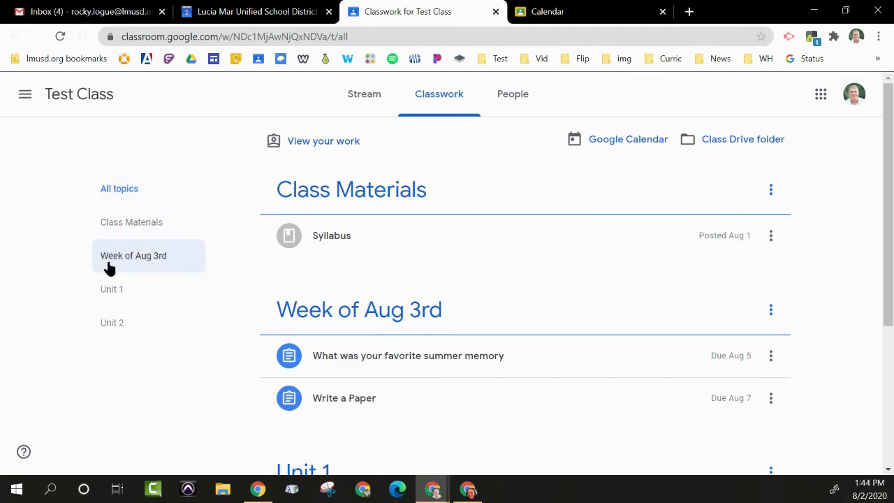
- Filter the classwork by Unit 2, Unit 1 and Week of Aug 3rd in turn, and return to all topics
left_click(113, 324)
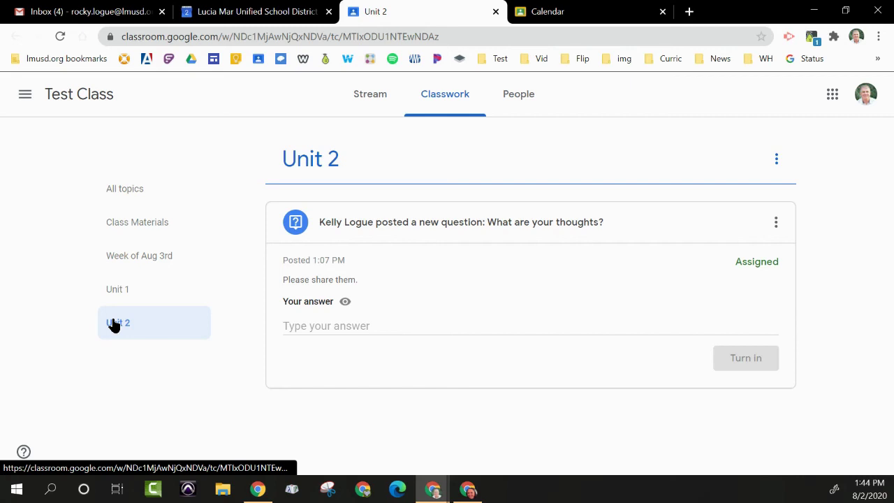
left_click(136, 290)
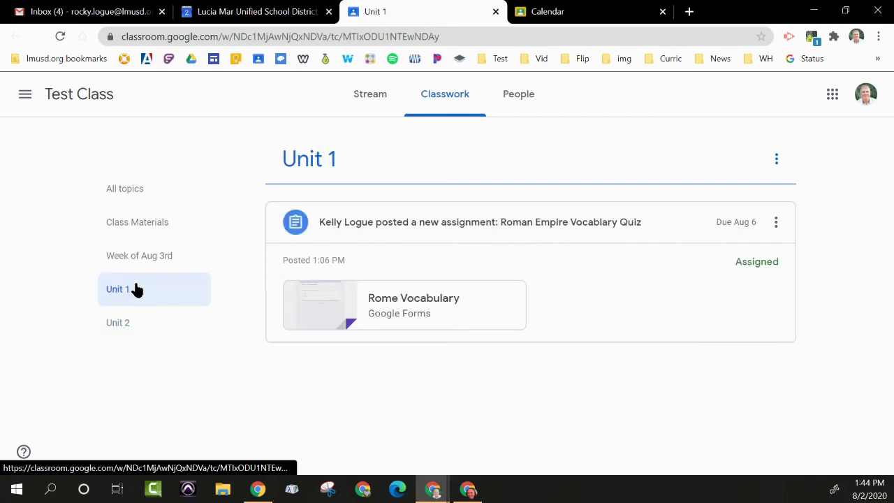
left_click(140, 257)
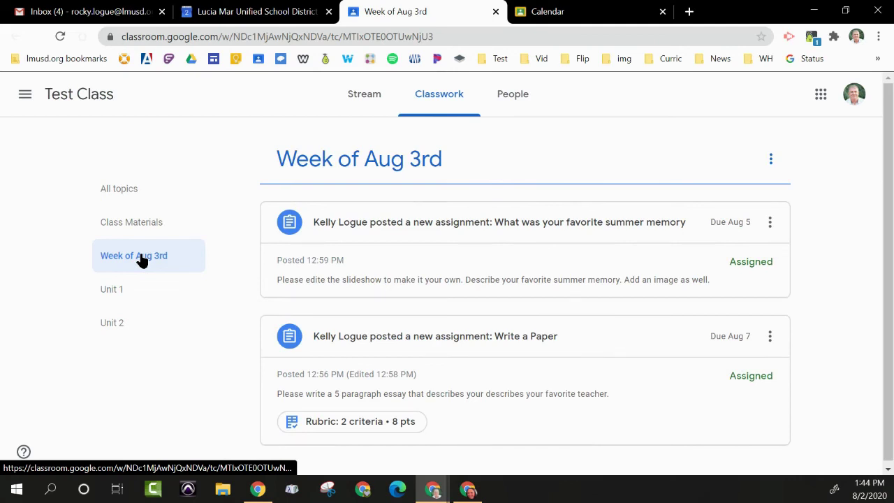
left_click(119, 198)
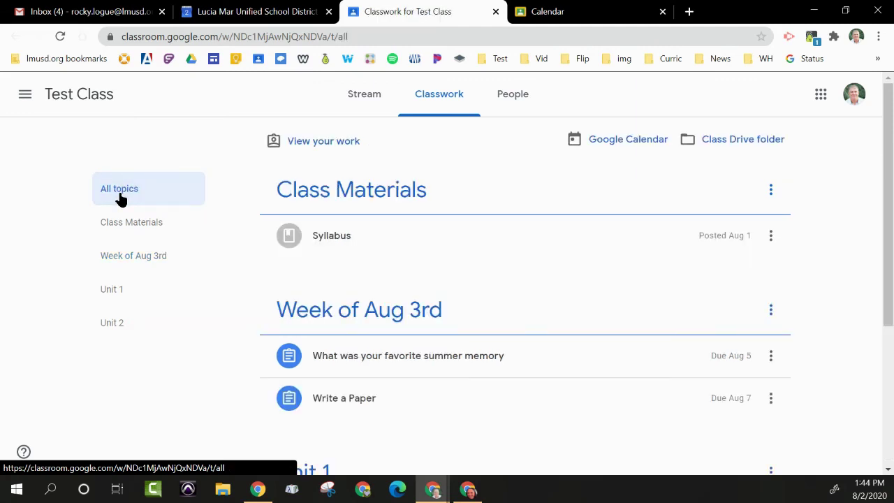
- Expand the "What was your favorite summer memory" assignment under Week of Aug 3rd to see its details
scroll(349, 279, "down", 1)
left_click(393, 269)
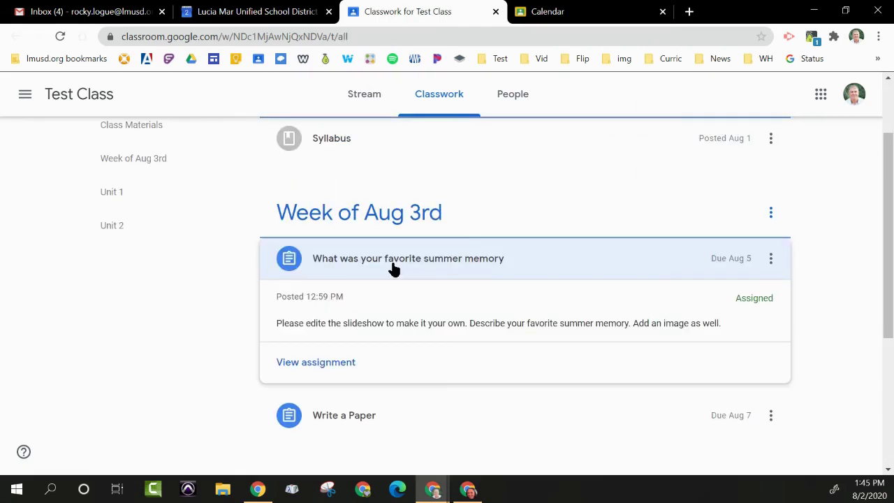